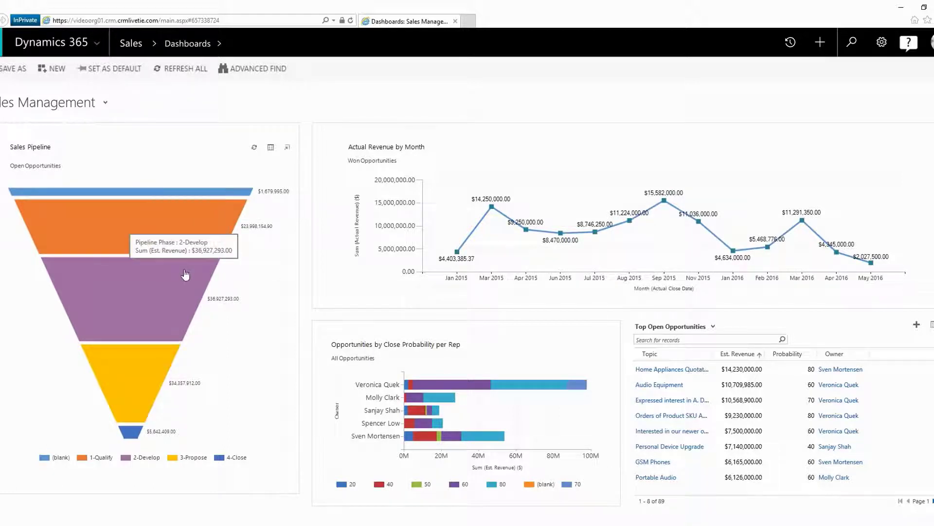
# - Switch to the Sales Activity dashboard and choose the 3-Column Multi-Focused layout for a new one
pyautogui.click(104, 103)
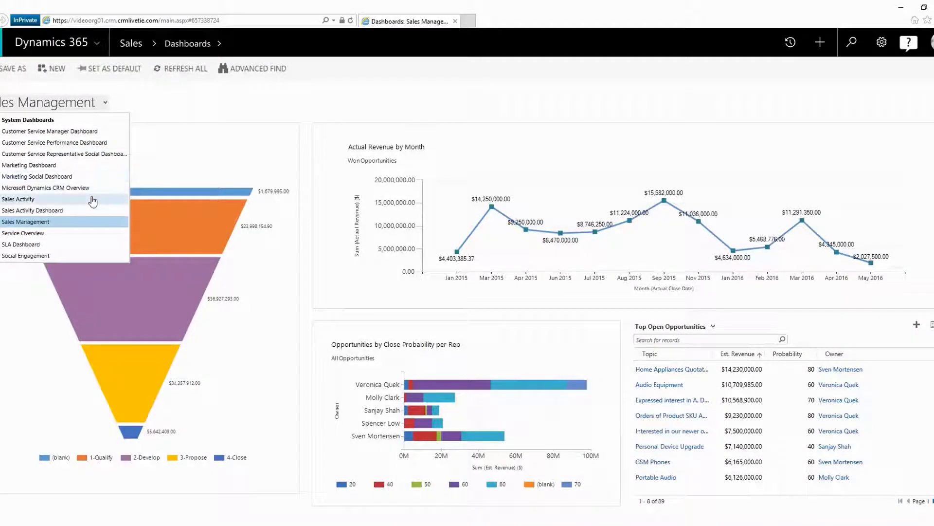
pyautogui.click(93, 202)
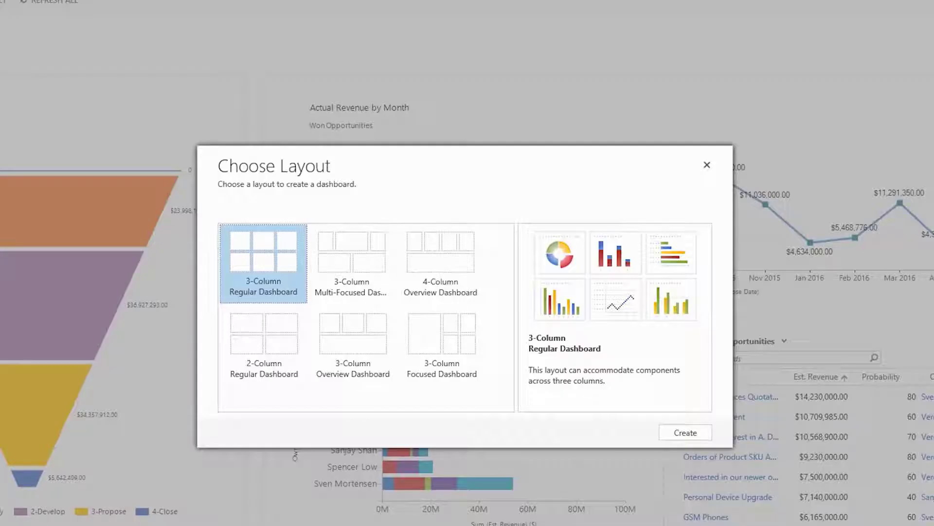
pyautogui.click(339, 250)
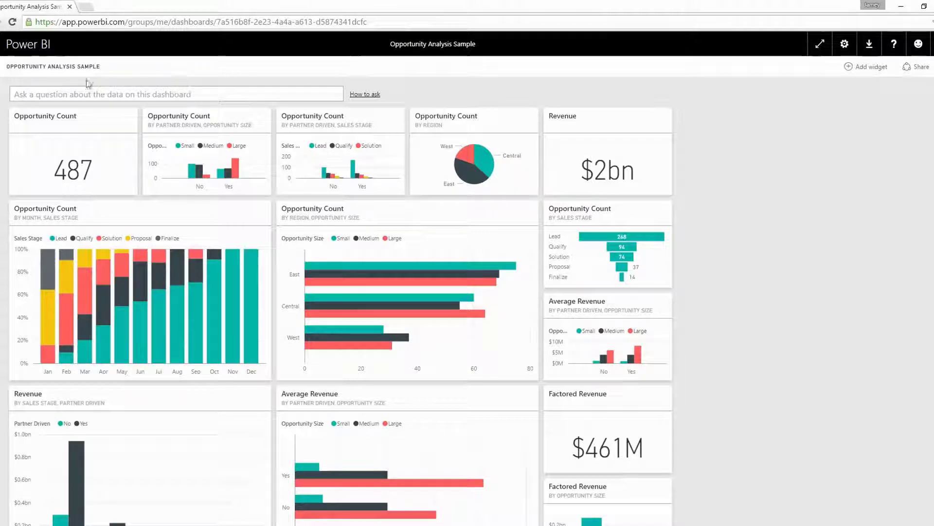
# - Go to the Sales and Marketing Sample dashboard and drill into its market share chart
pyautogui.click(12, 79)
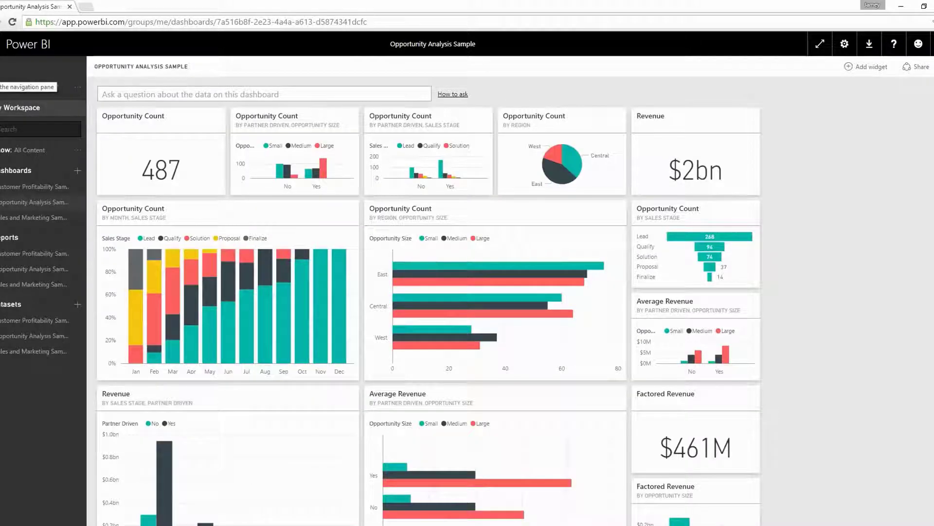
pyautogui.click(18, 219)
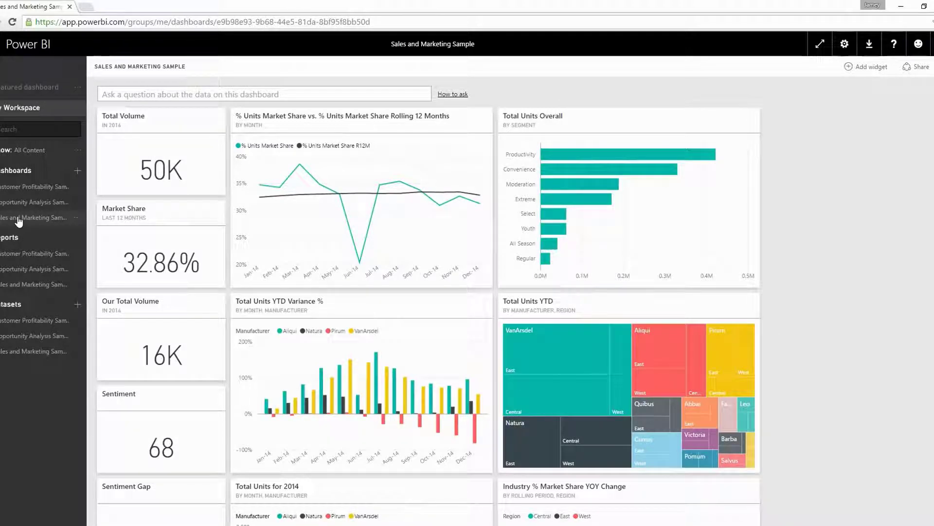
pyautogui.moveTo(296, 168)
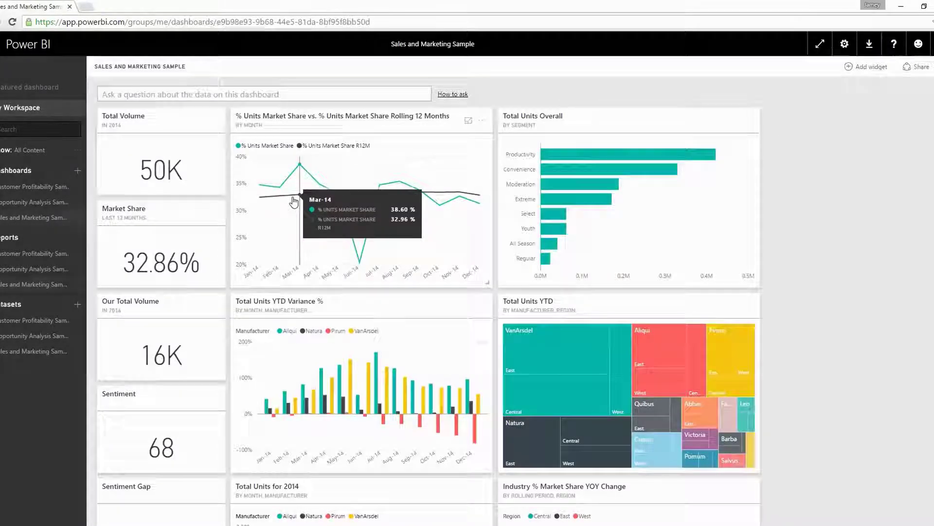
pyautogui.click(293, 201)
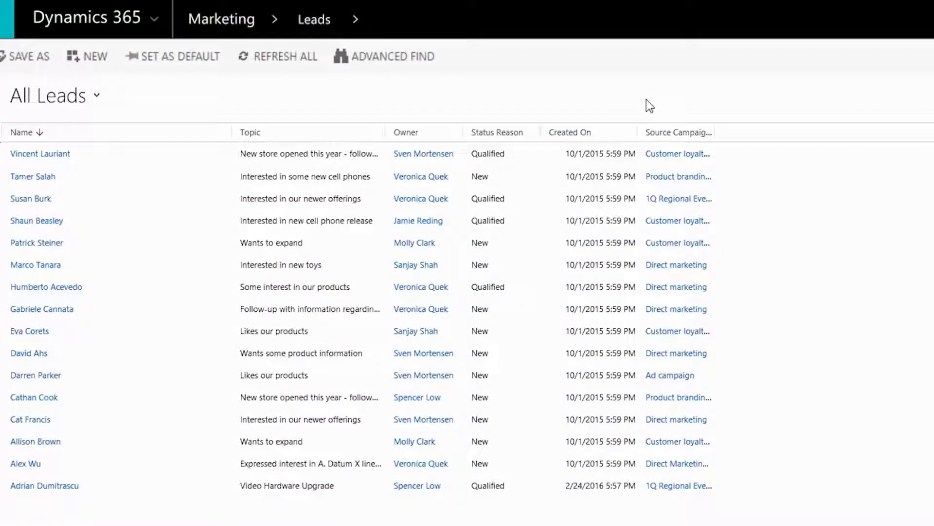
# - Sort leads by Name and paste the Hot rating down the Rating column in Excel Online
pyautogui.click(122, 136)
pyautogui.click(160, 134)
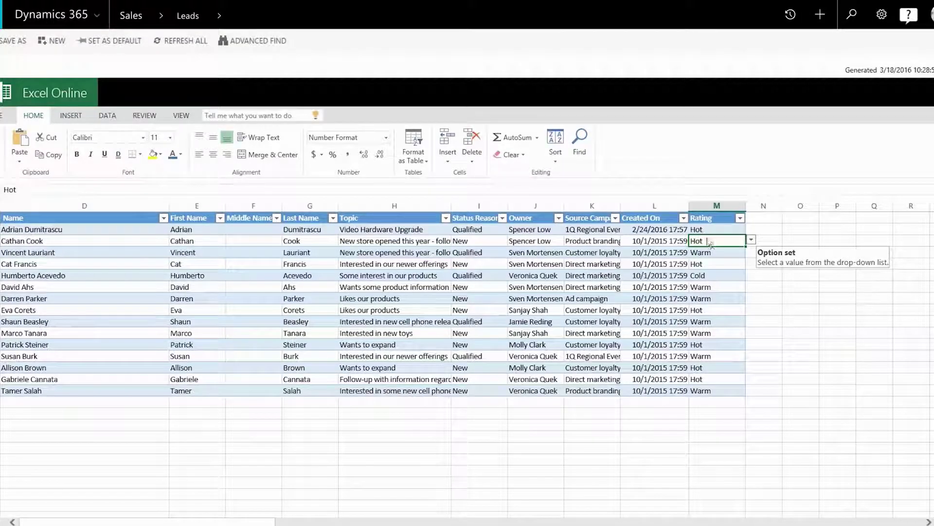
pyautogui.hotkey('ctrl', 'c')
pyautogui.moveTo(712, 252); pyautogui.dragTo(712, 391)
pyautogui.hotkey('ctrl', 'v')
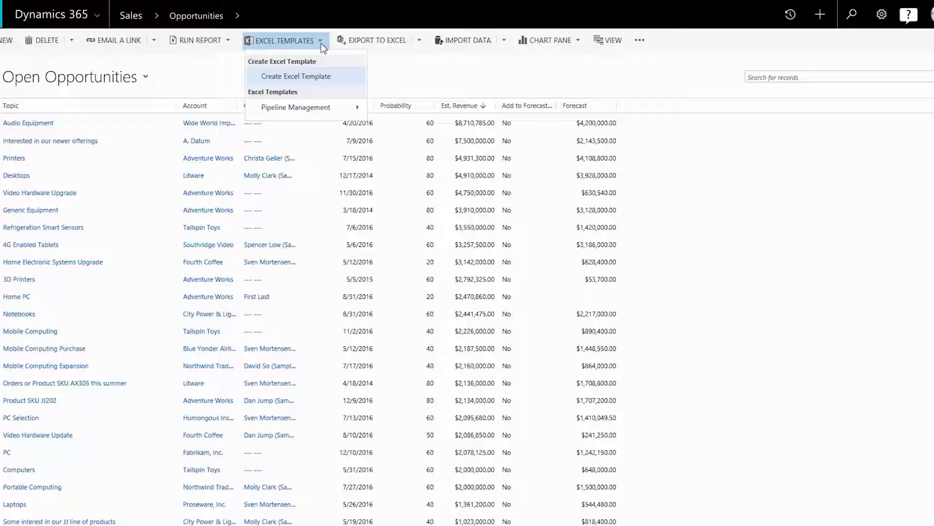
# - Mark Identify Stakeholders and Identify Competitors complete in the printers opportunity's Develop stage
pyautogui.click(314, 78)
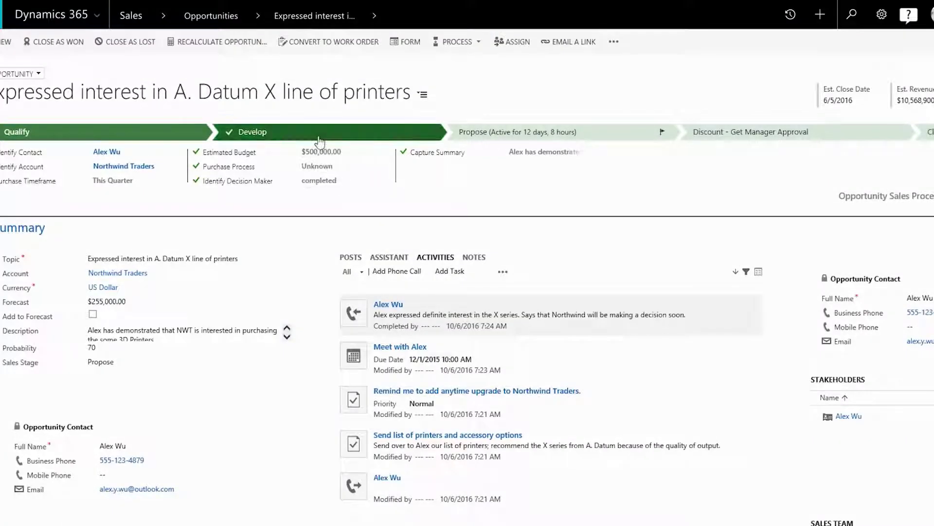
pyautogui.click(319, 140)
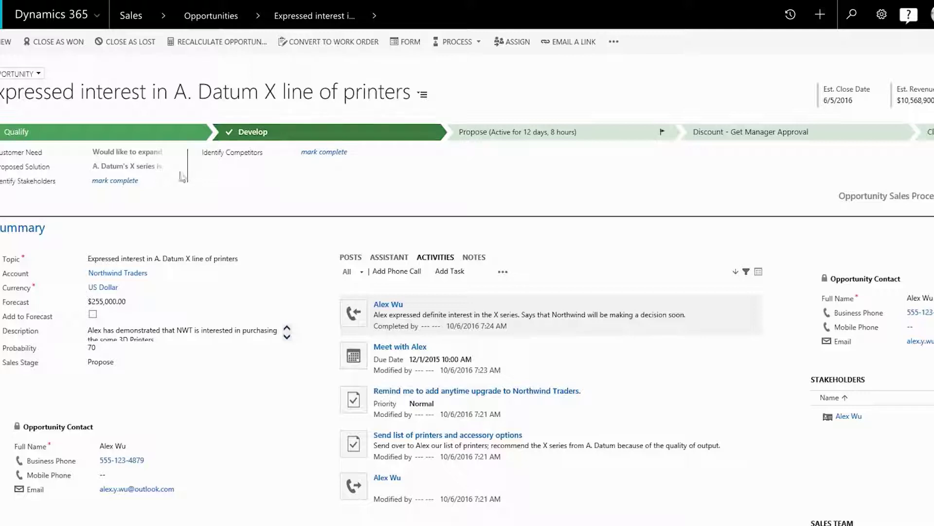
pyautogui.click(131, 187)
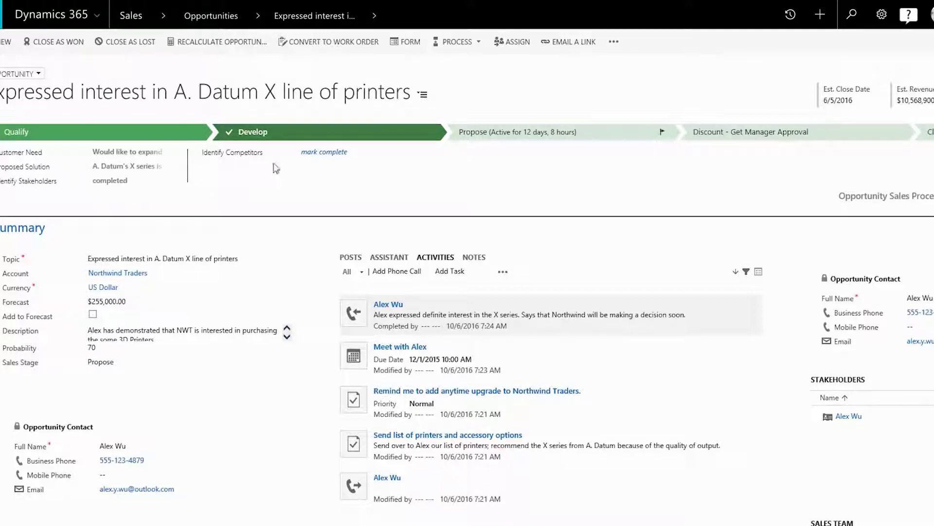
pyautogui.click(316, 155)
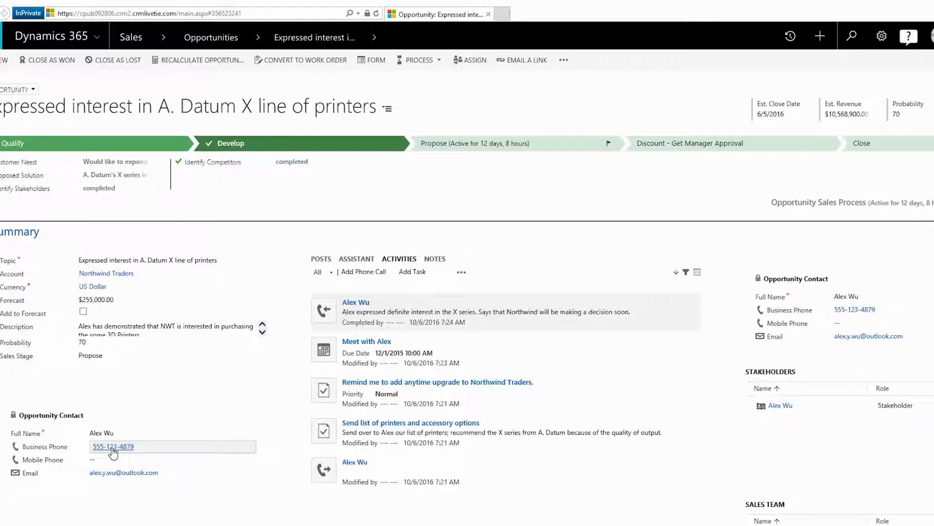
# - Call the contact's business phone and add a 'Send data sheet for printer' task
pyautogui.click(111, 447)
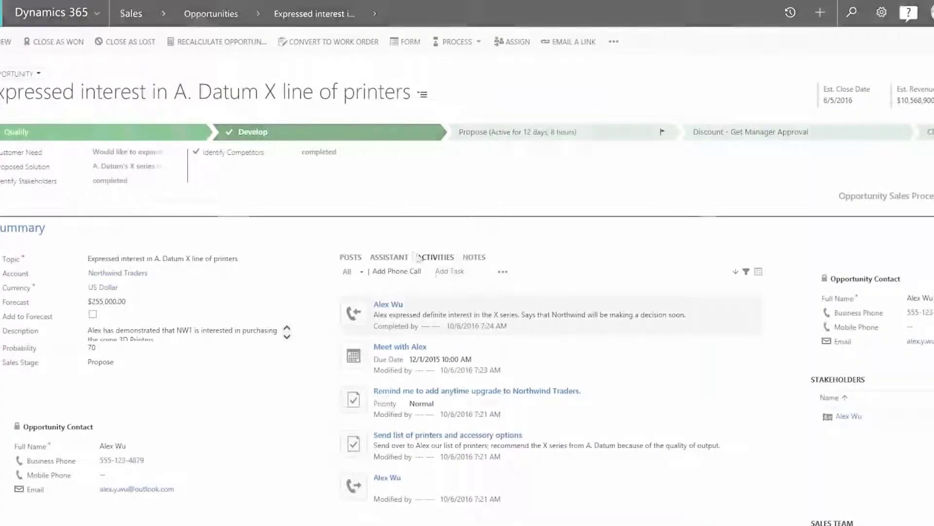
pyautogui.click(449, 272)
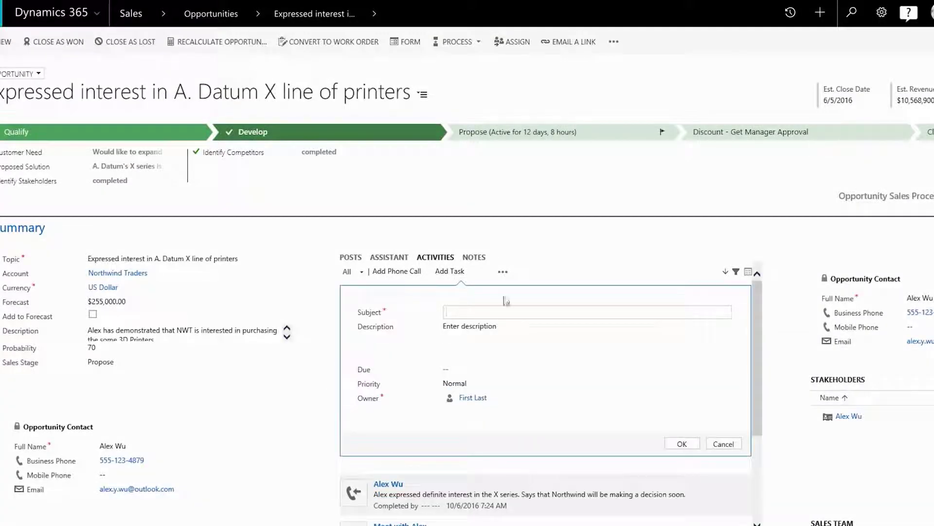
pyautogui.write('Send data sheet for')
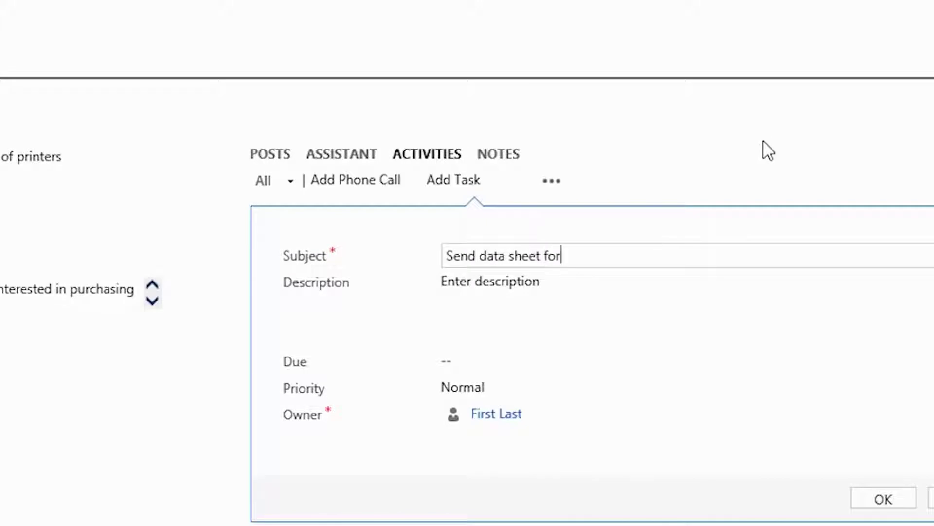
pyautogui.write(' printer')
pyautogui.click(884, 499)
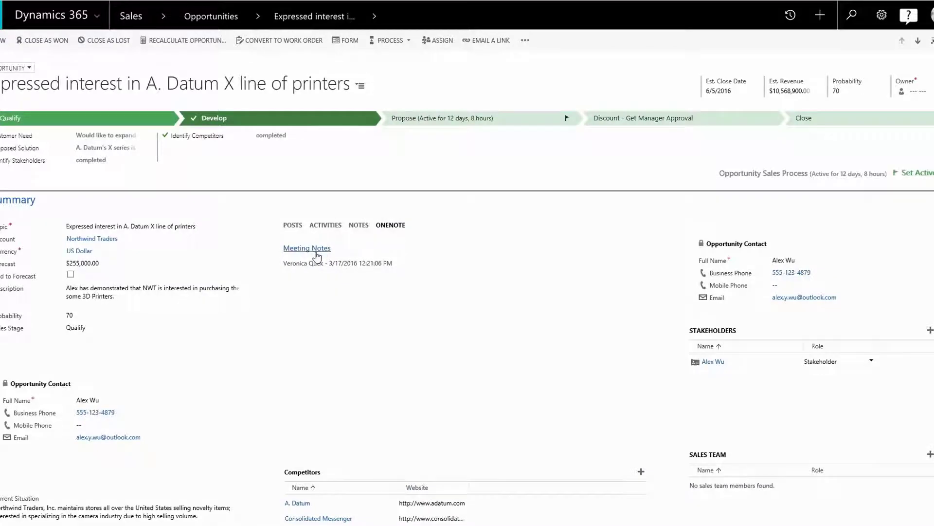
# - Open the linked Meeting Minutes in OneNote and select the FebruarySalesMeeting.wav recording
pyautogui.click(316, 251)
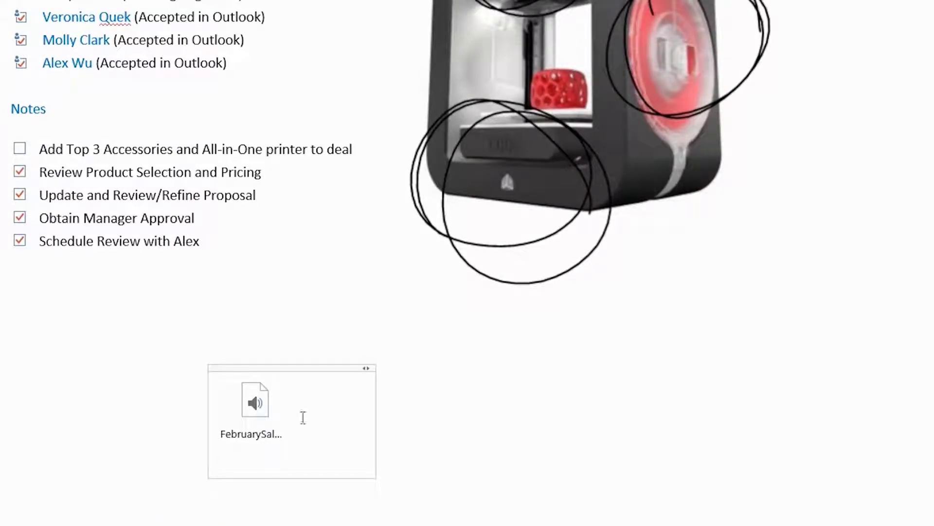
pyautogui.click(247, 413)
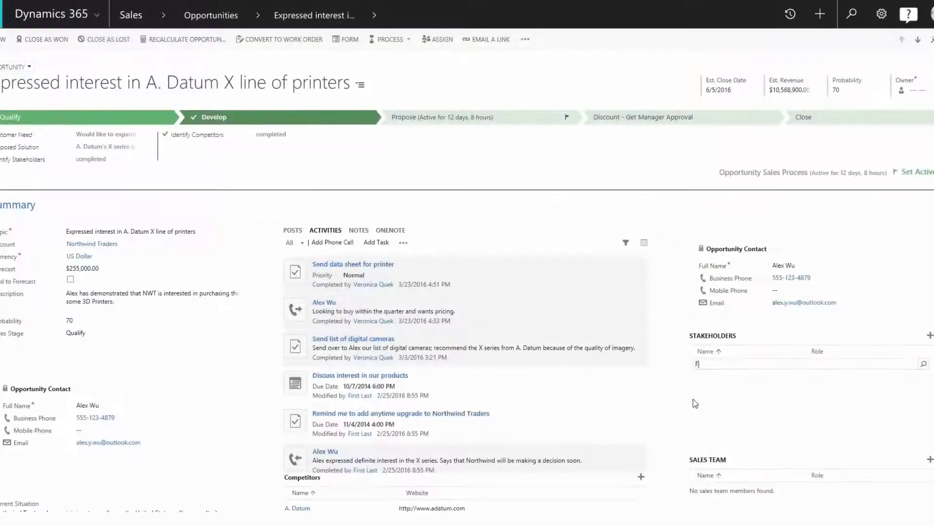
pyautogui.write('Fred Sp')
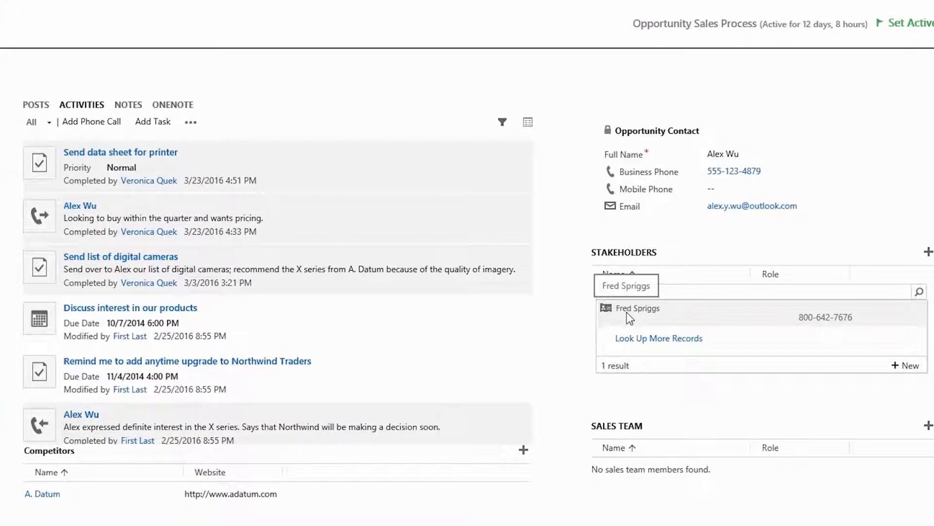
pyautogui.click(627, 312)
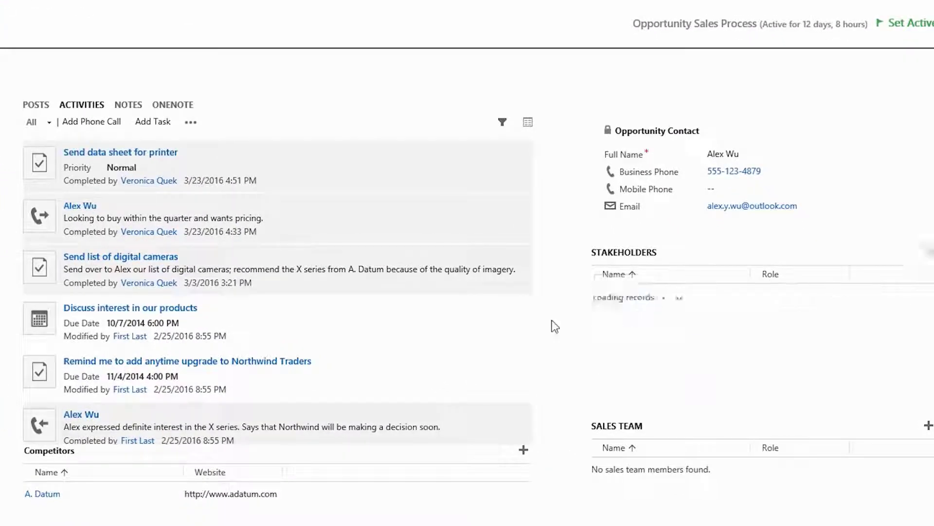
pyautogui.click(829, 324)
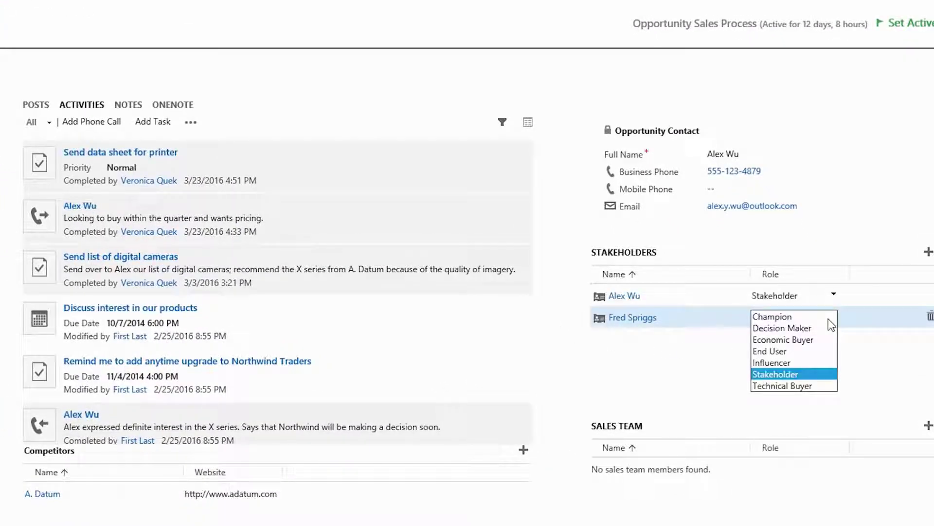
pyautogui.click(789, 361)
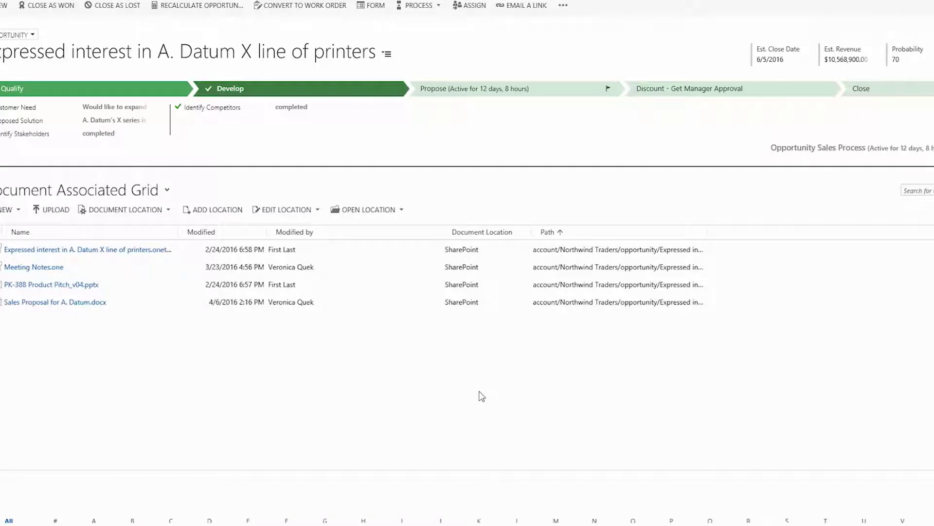
pyautogui.click(94, 304)
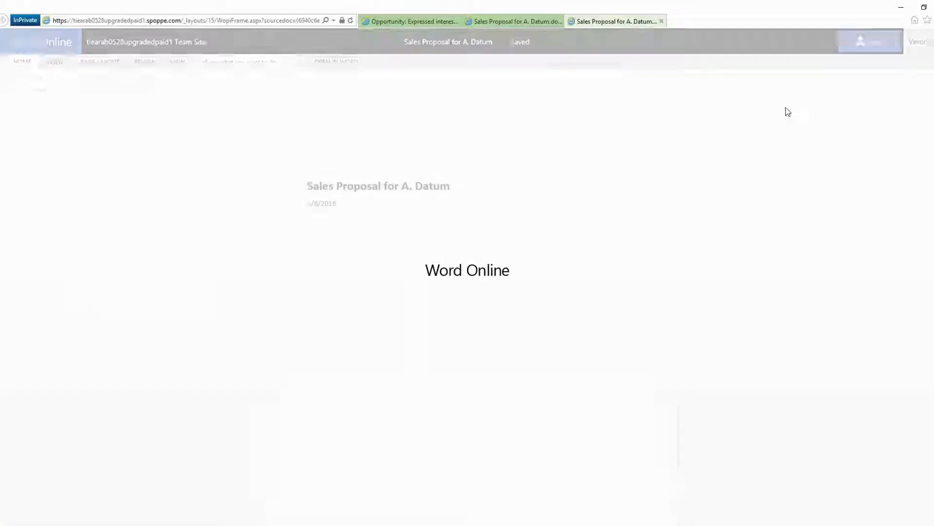
pyautogui.click(869, 42)
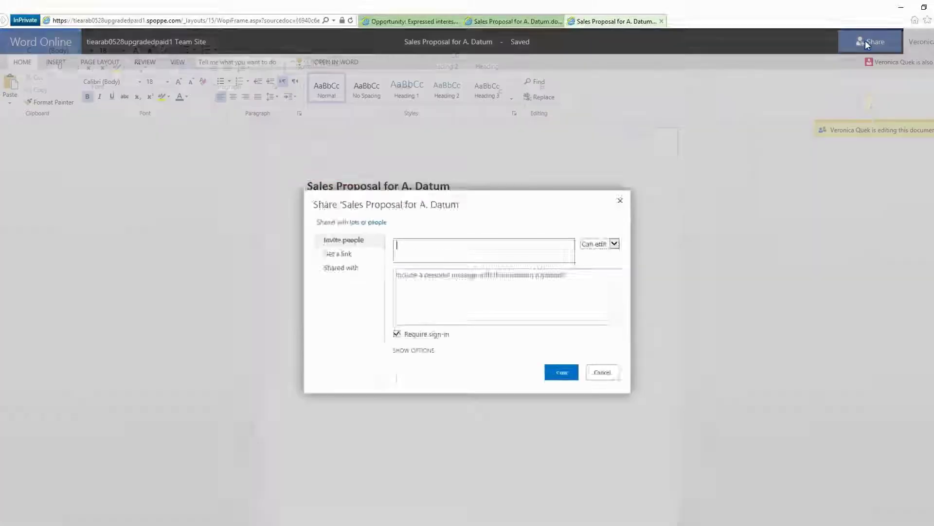
pyautogui.write('Fred Spriggs')
pyautogui.click(452, 255)
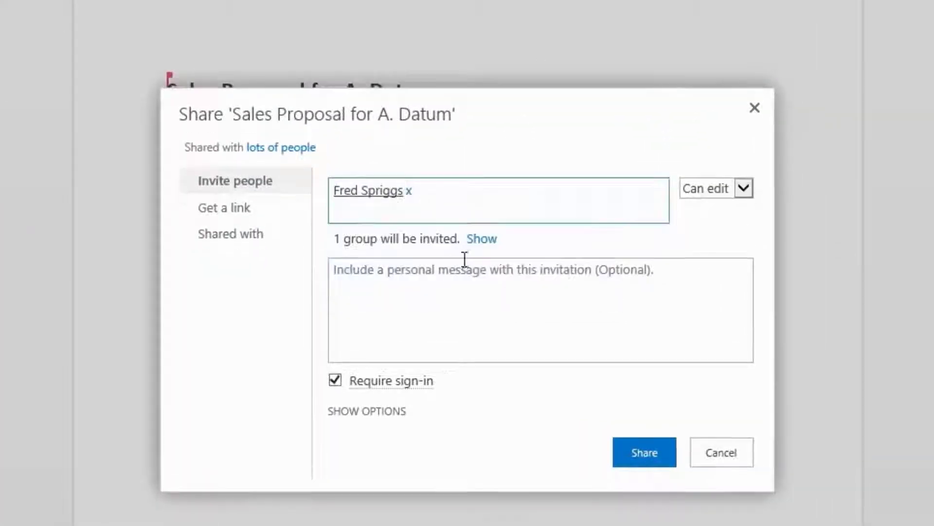
pyautogui.click(645, 450)
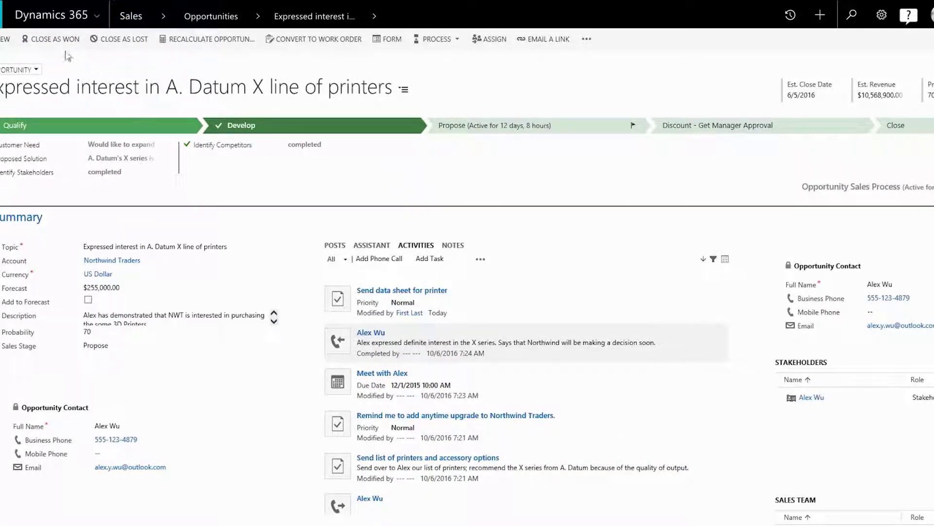
# - Close the printers opportunity as Won with $10,568,900.00 actual revenue
pyautogui.click(55, 40)
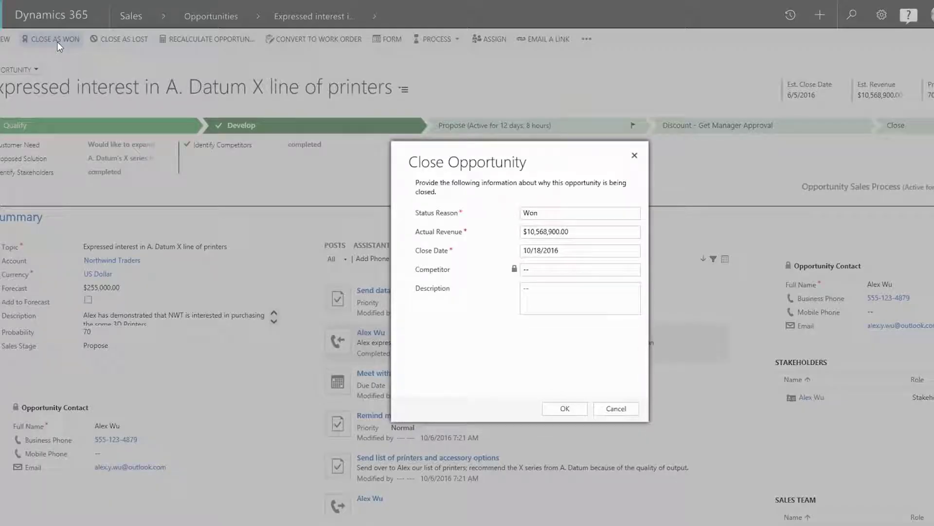